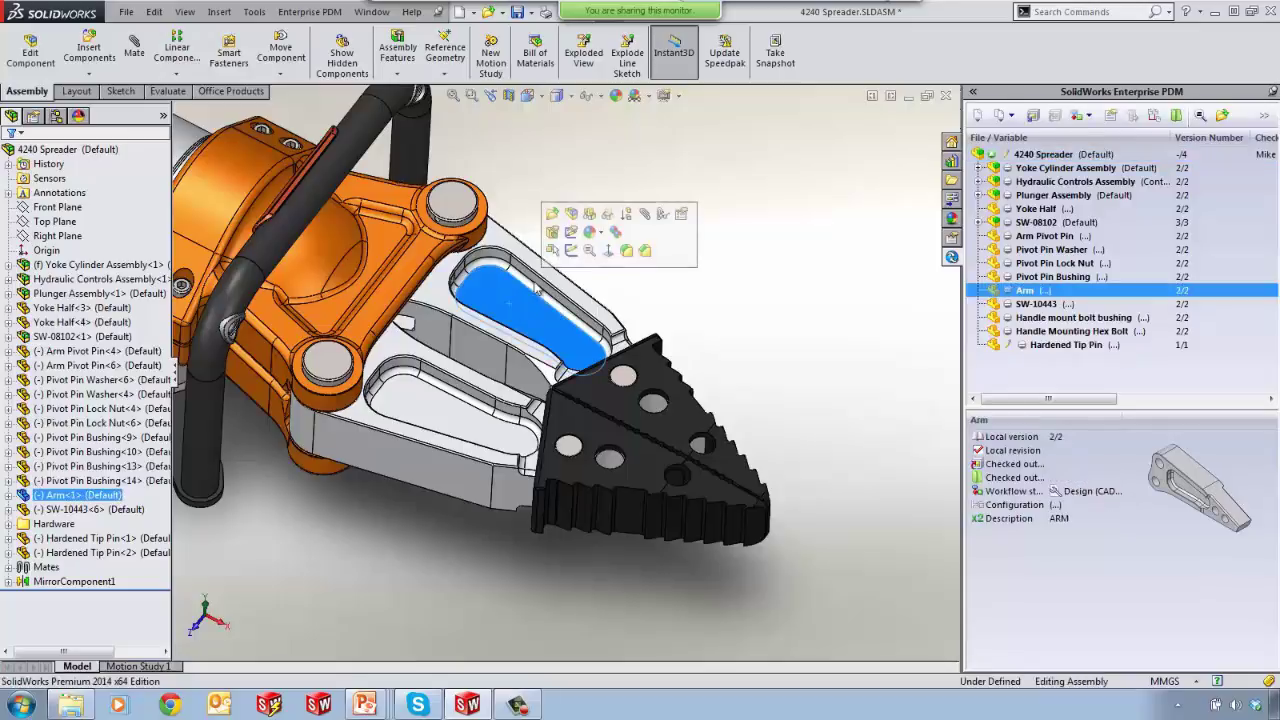
# Open the Arm part from the assembly and check out Arm.SLDPRT together with its drawing Arm.SLDDRW.
pyautogui.click(554, 215)
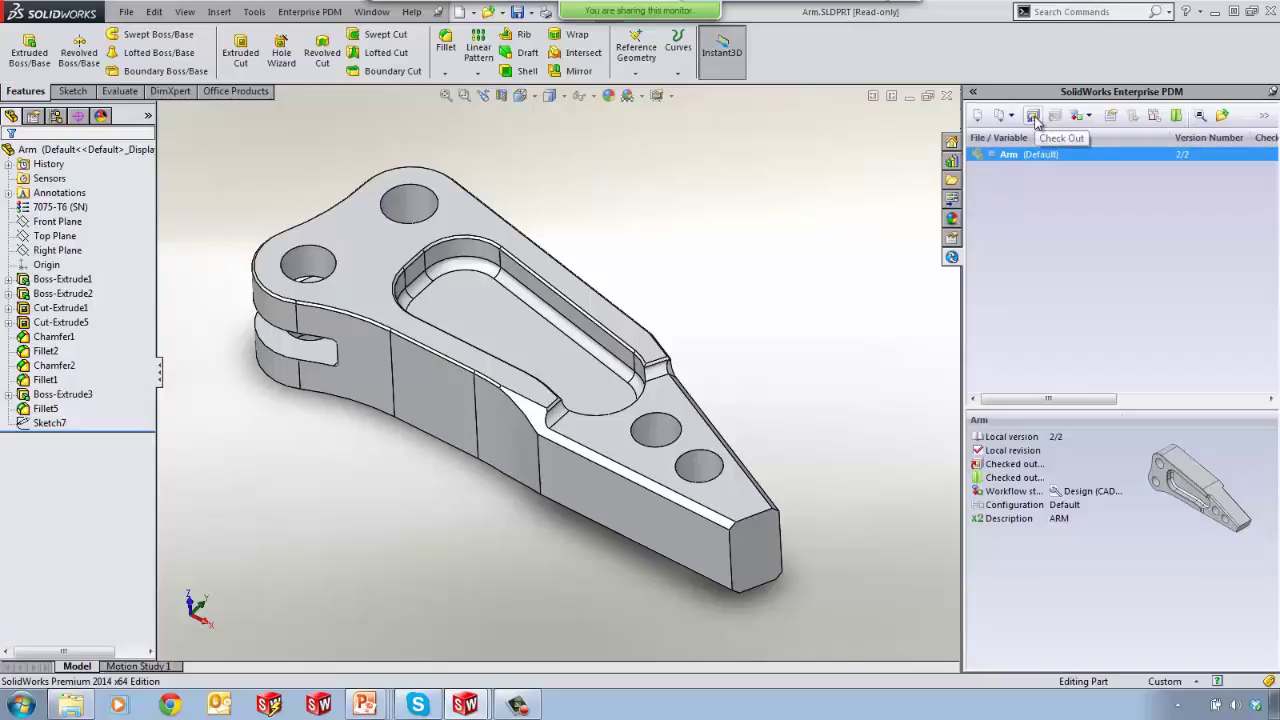
pyautogui.click(1035, 118)
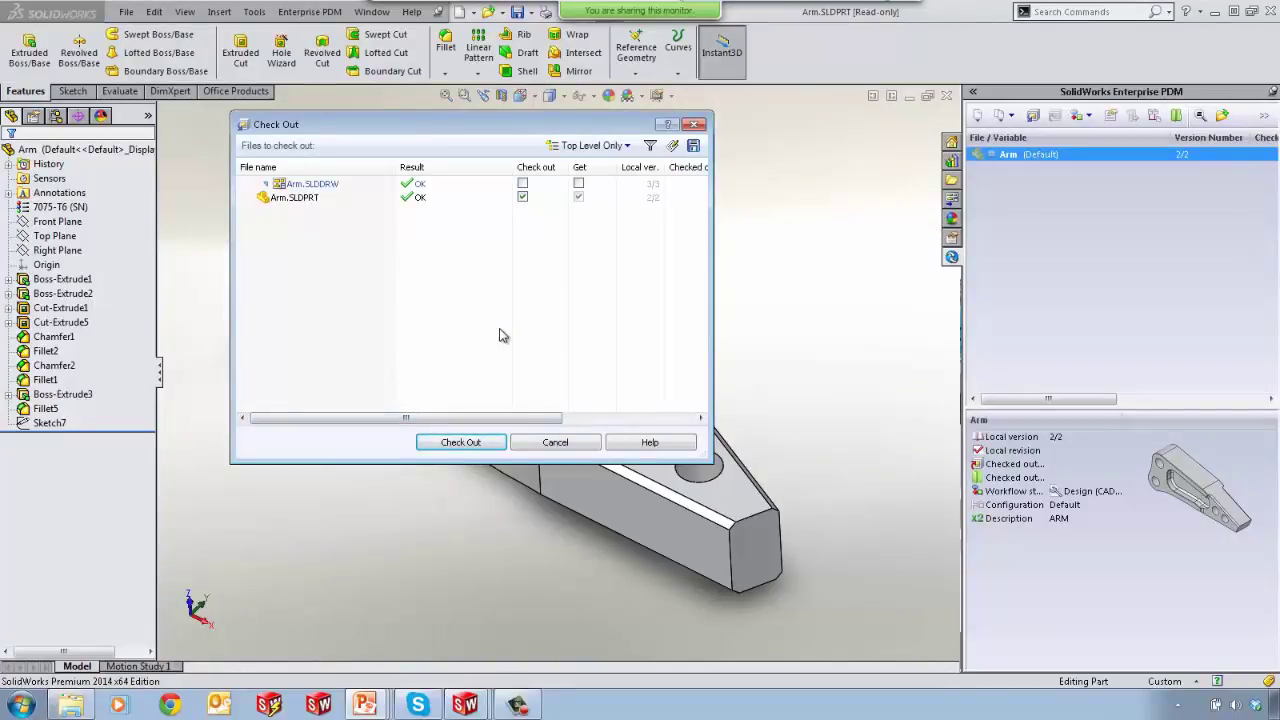
pyautogui.click(522, 184)
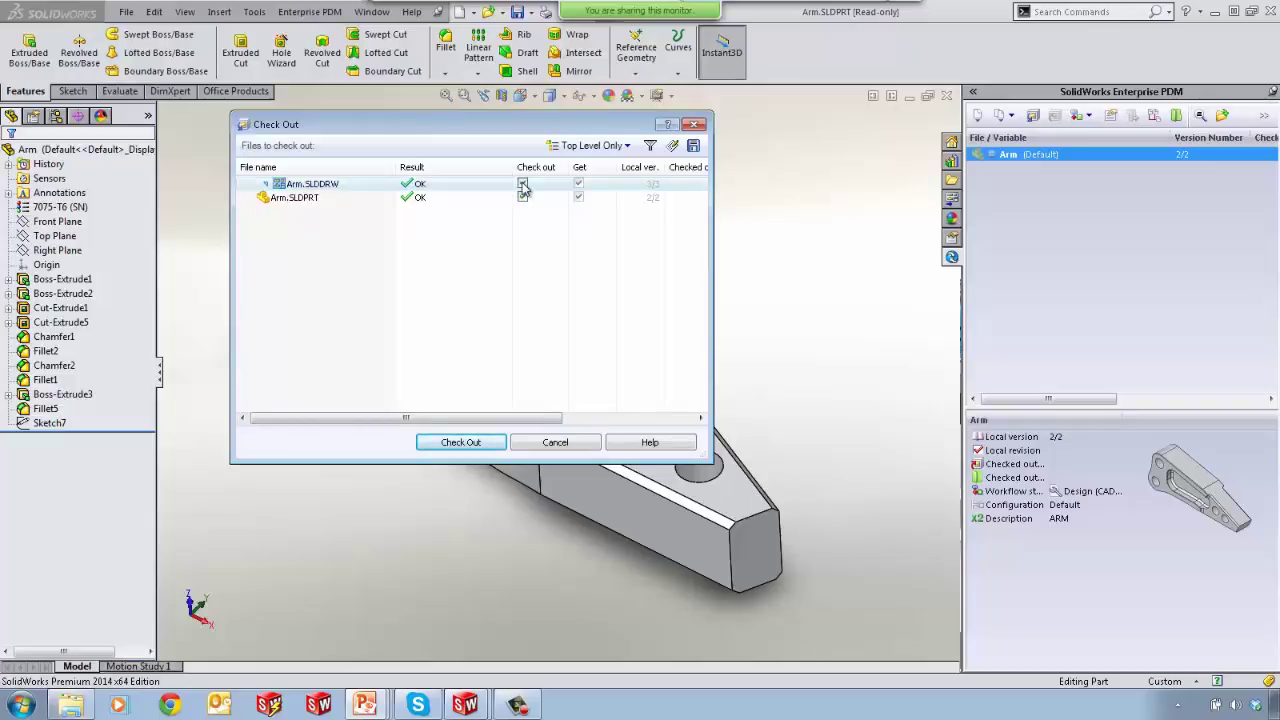
pyautogui.click(457, 445)
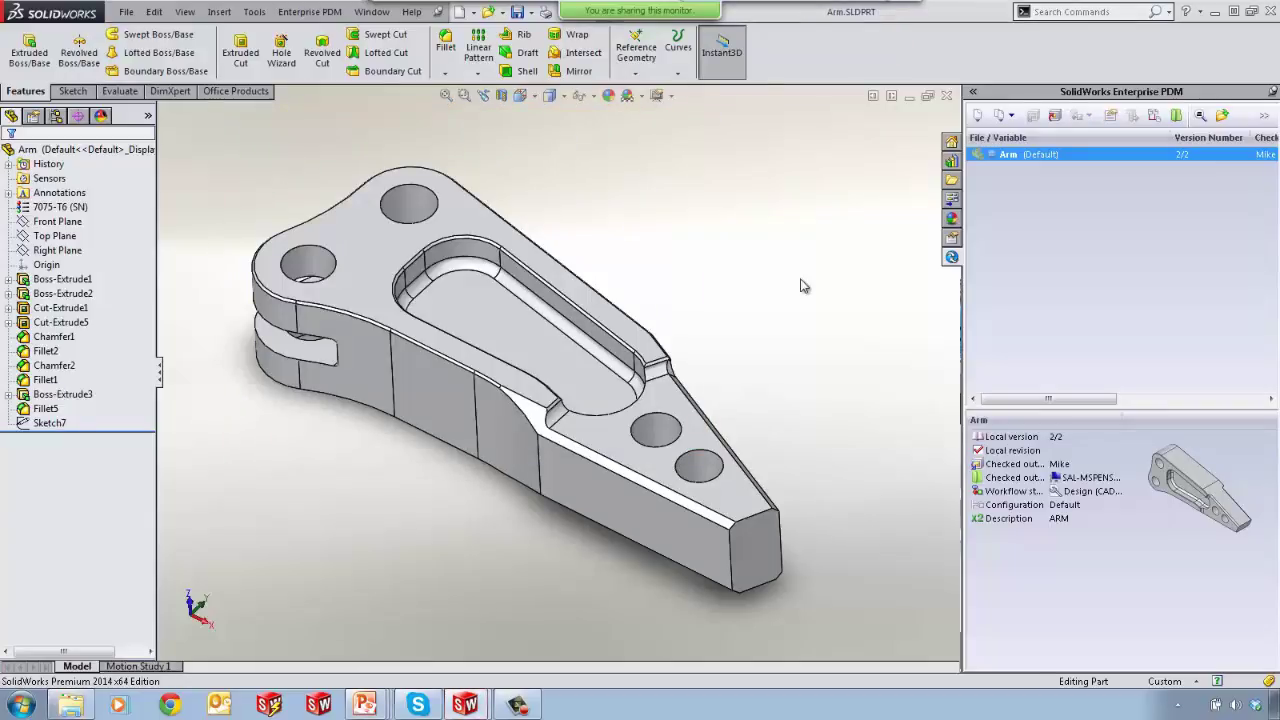
# Thicken the floor of the arm's large pocket by setting its extrusion depth to 30.
pyautogui.click(526, 336)
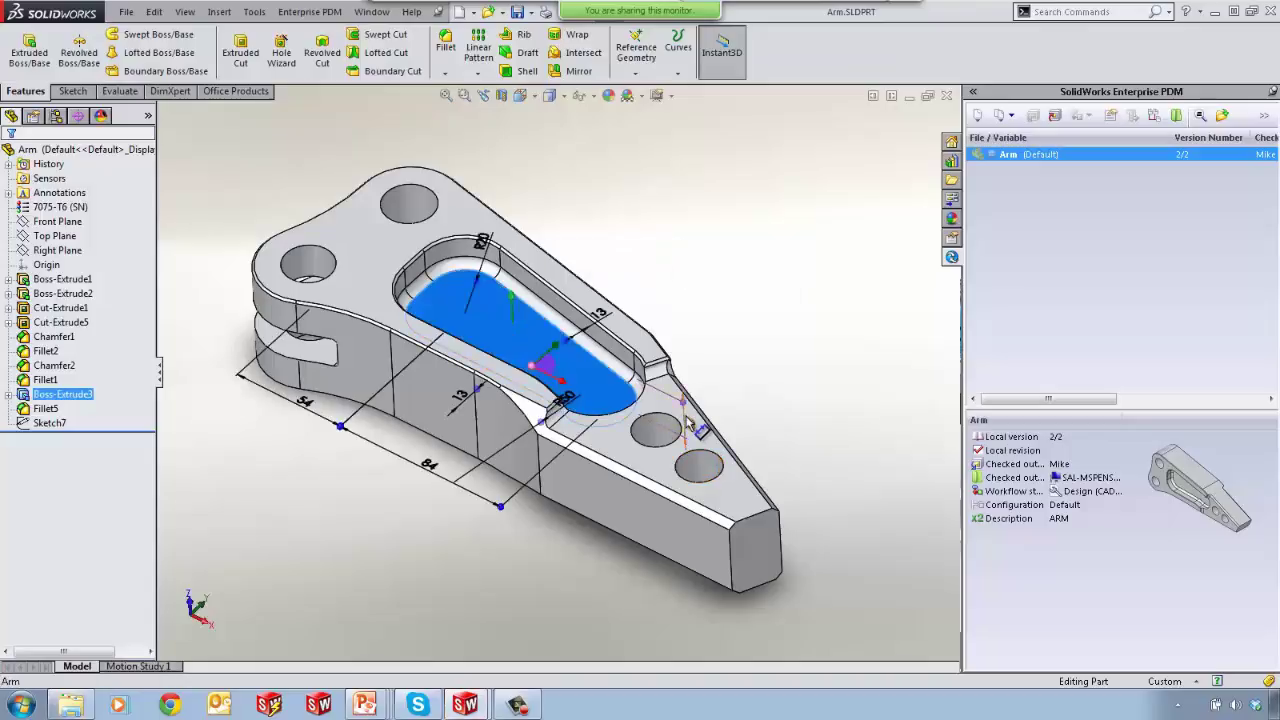
pyautogui.click(690, 425)
pyautogui.write('30')
pyautogui.press('Return')
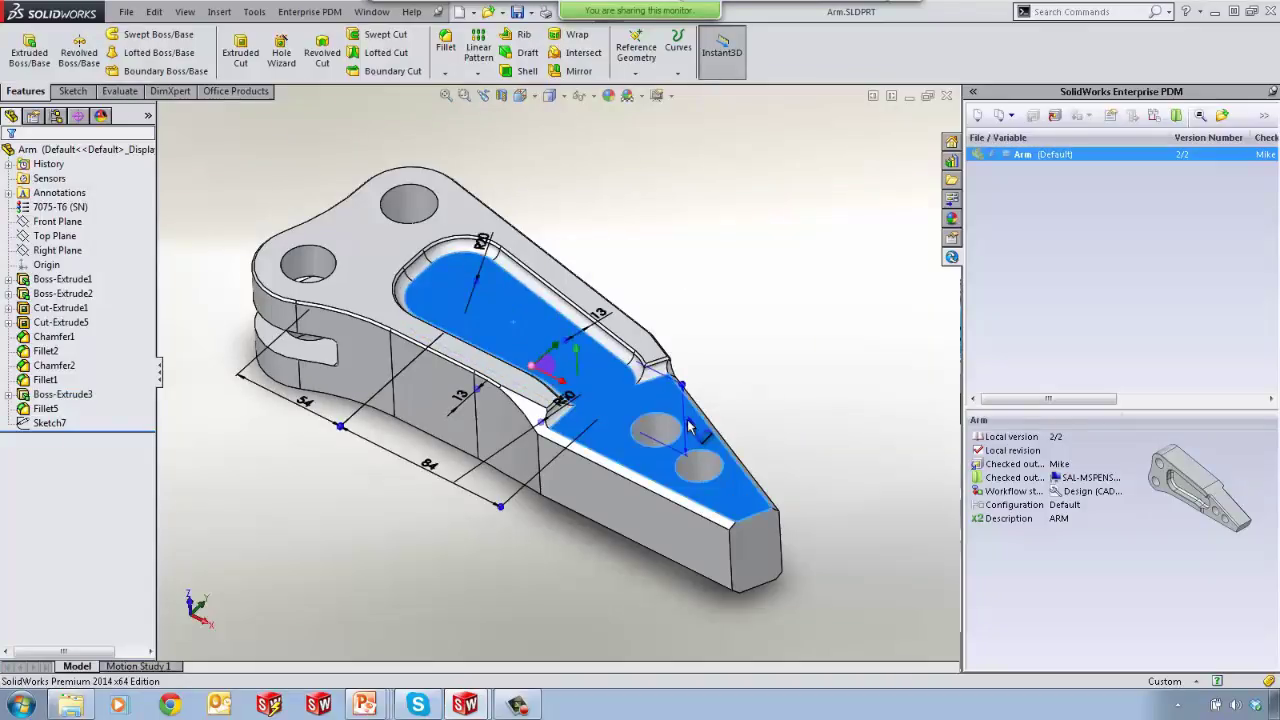
pyautogui.click(729, 268)
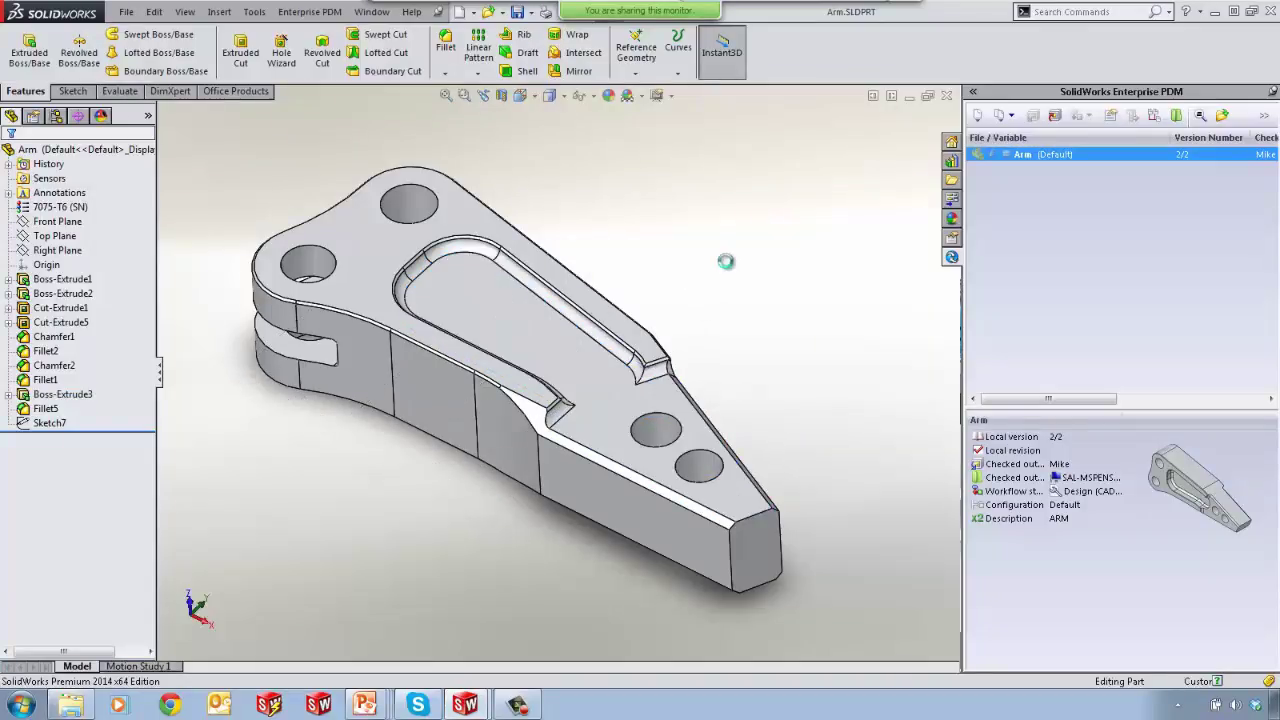
# Open the arm's drawing, check it in with the part using the comment "UPDATED WIDTH TO 40MM", and return to the spreader assembly.
pyautogui.rightClick(729, 268)
pyautogui.click(768, 378)
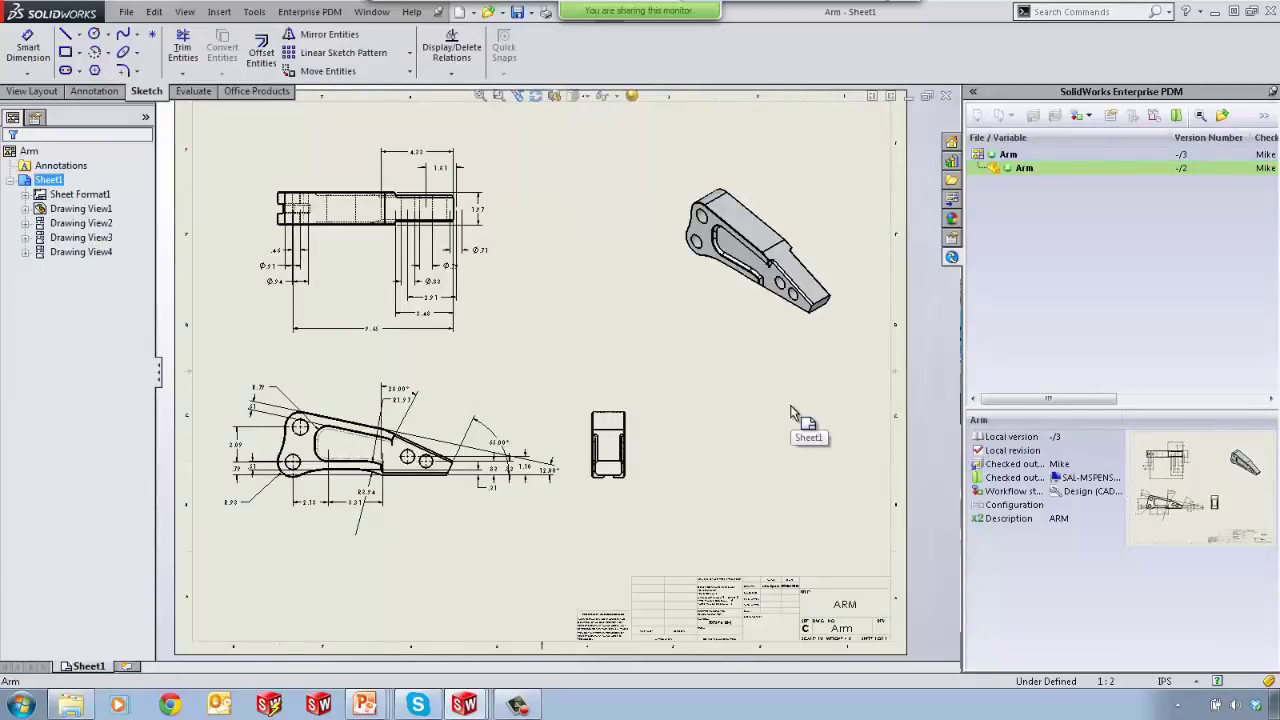
pyautogui.click(1015, 156)
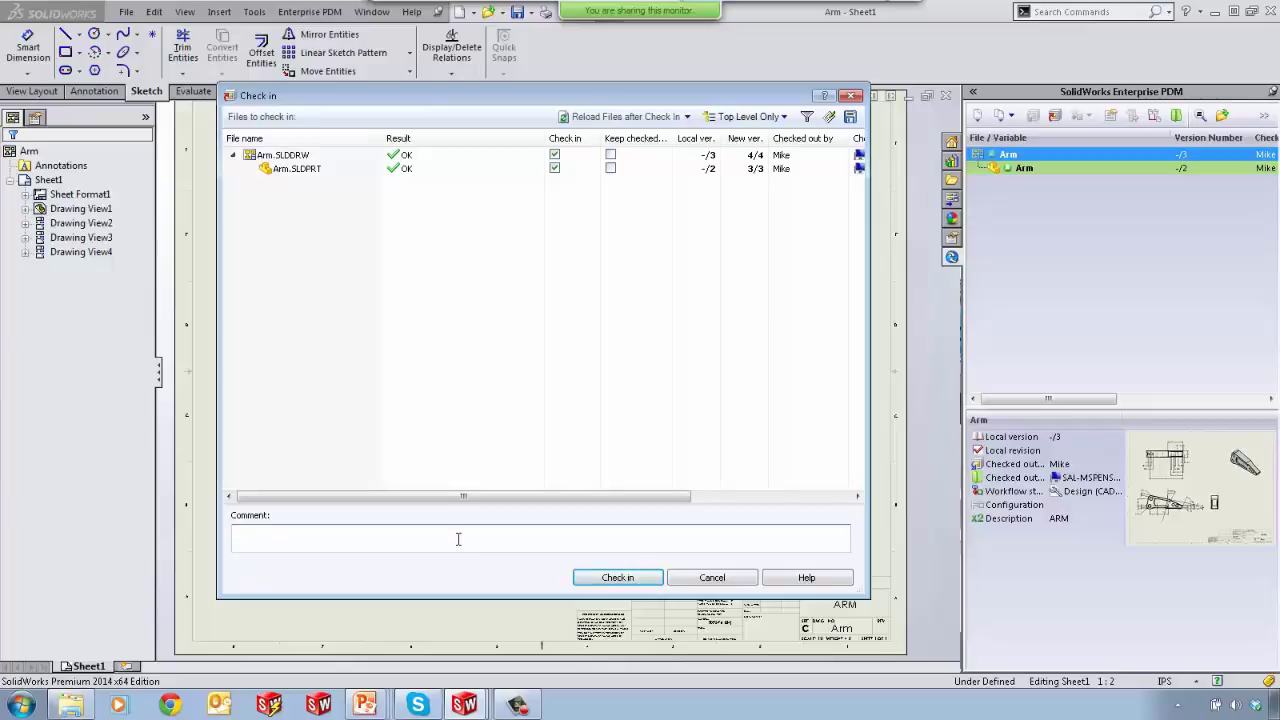
pyautogui.write('UPDATED WIDTH TO 40MM')
pyautogui.click(630, 577)
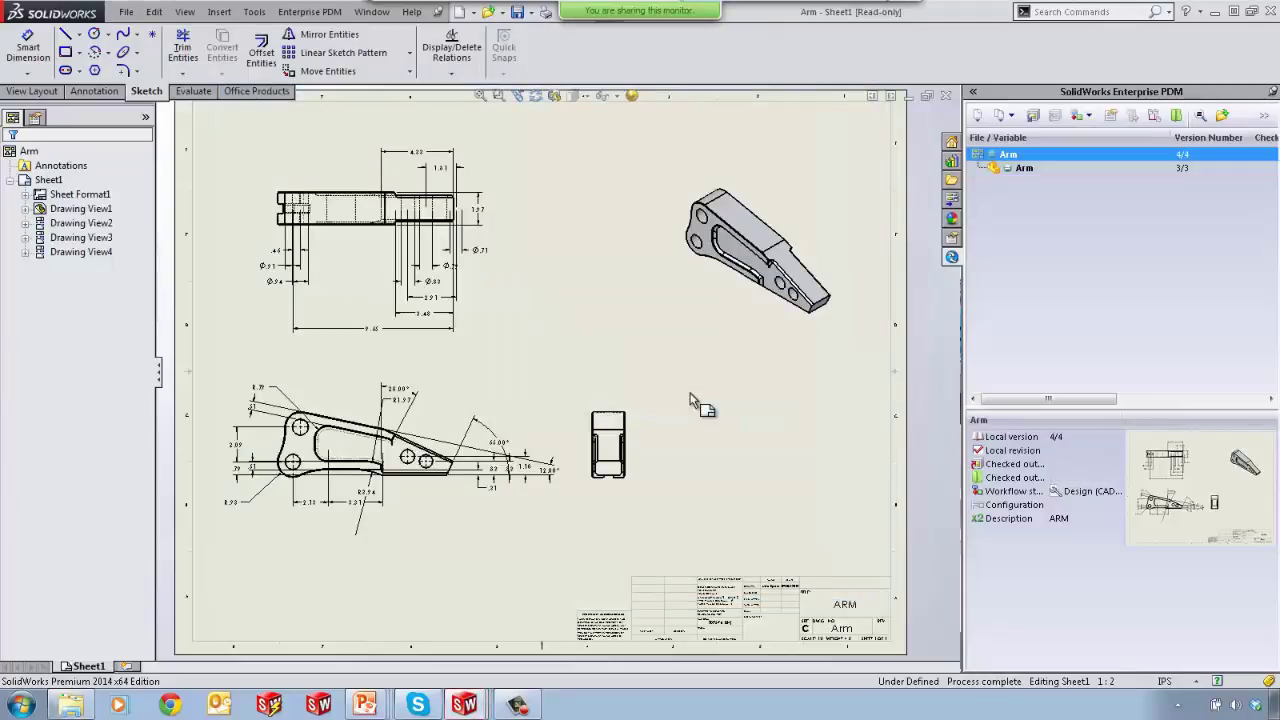
pyautogui.click(946, 96)
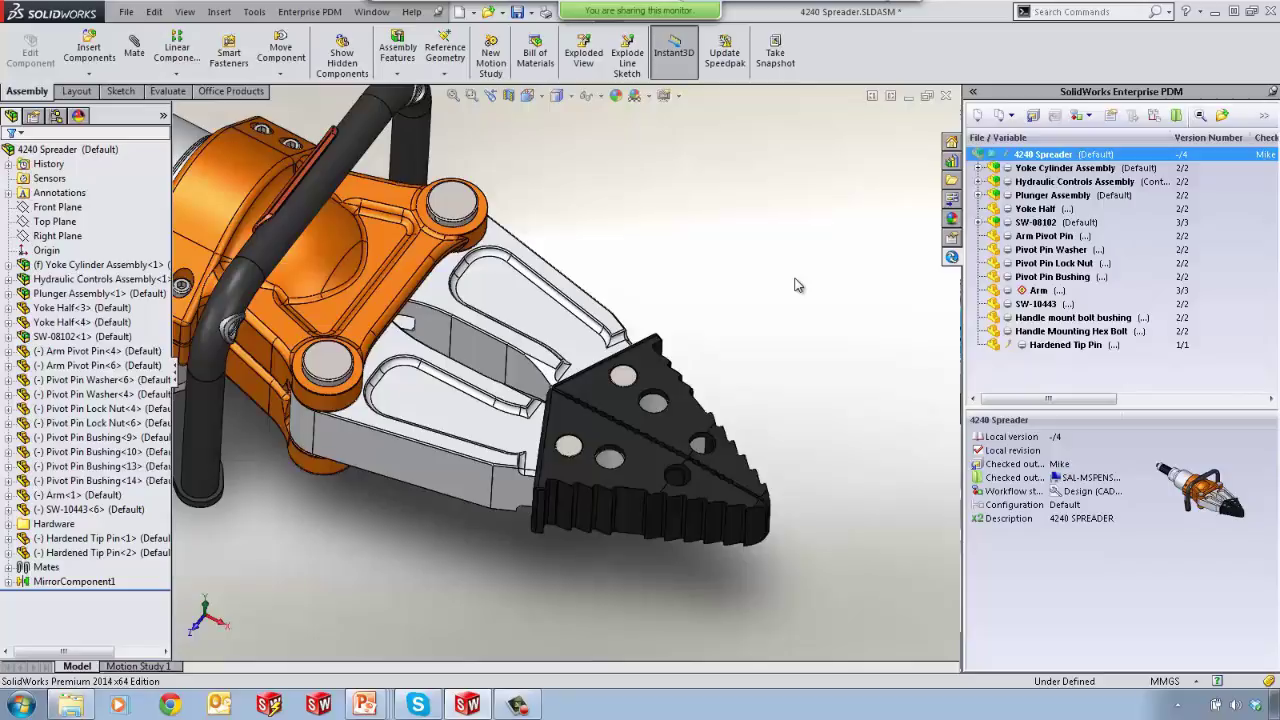
# Get version 2 of the Arm part from the vault, including its matching drawing version.
pyautogui.rightClick(490, 295)
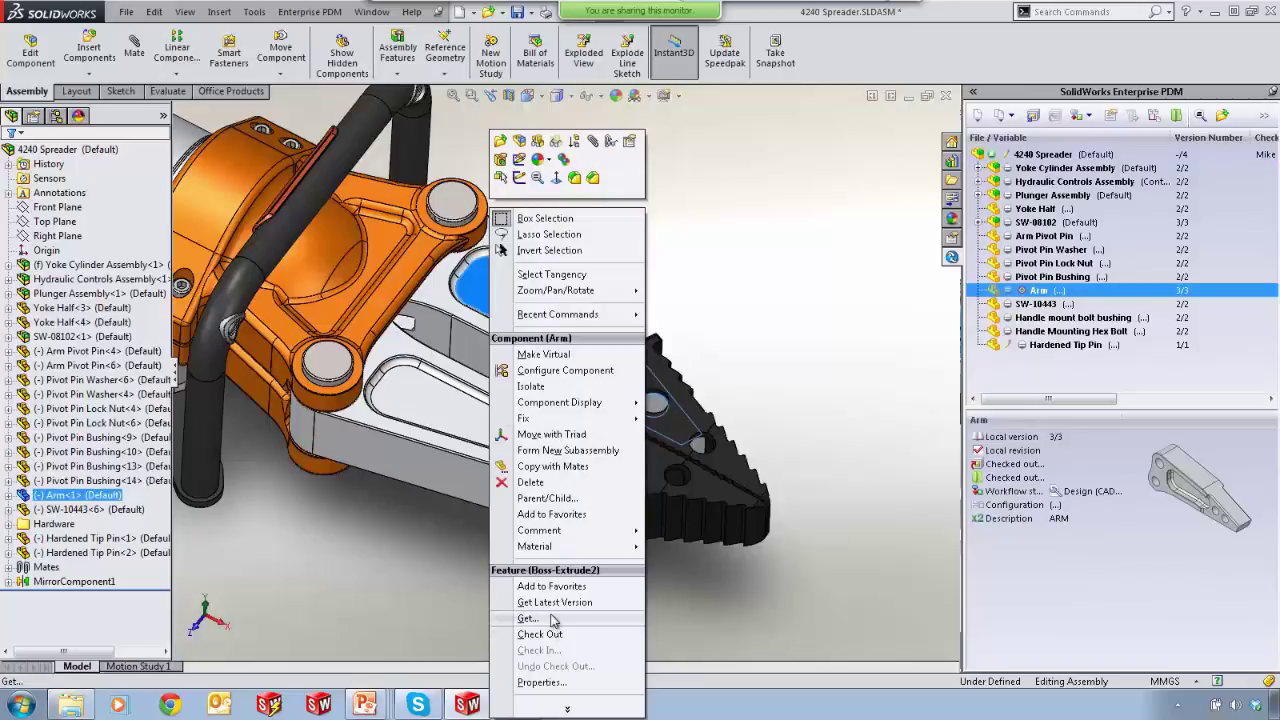
pyautogui.click(551, 620)
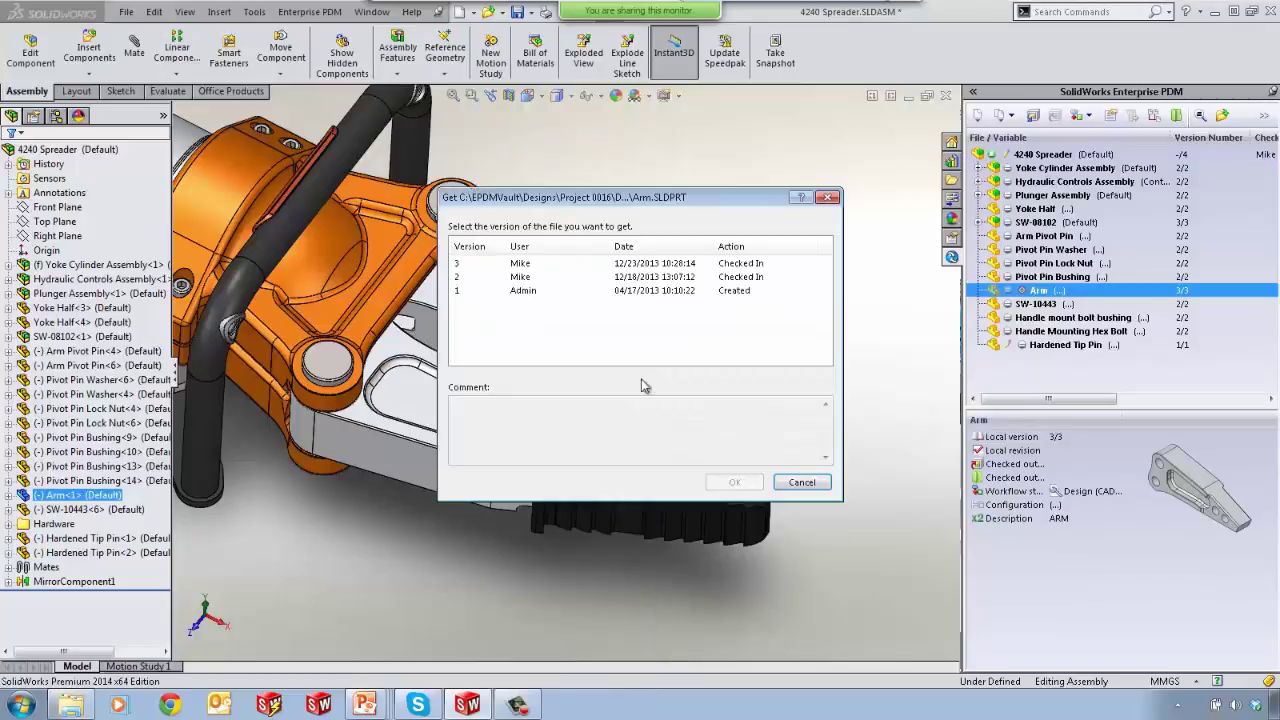
pyautogui.click(563, 277)
pyautogui.click(750, 484)
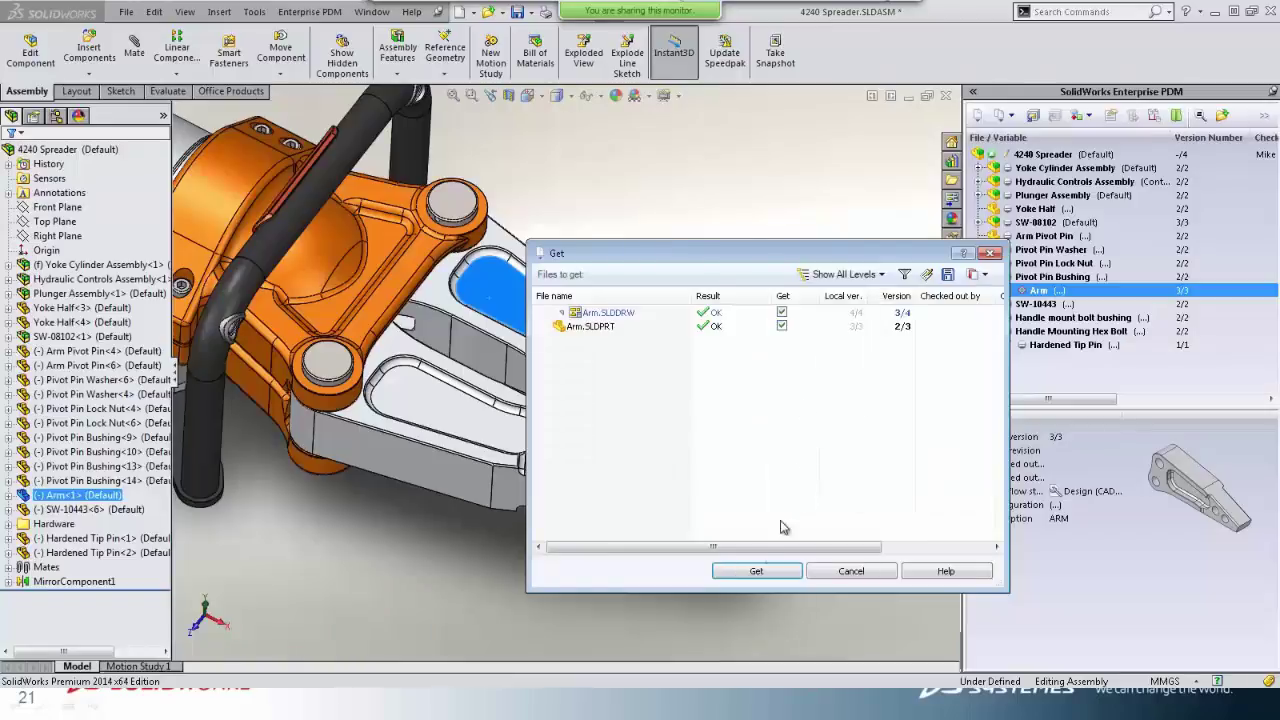
pyautogui.click(763, 573)
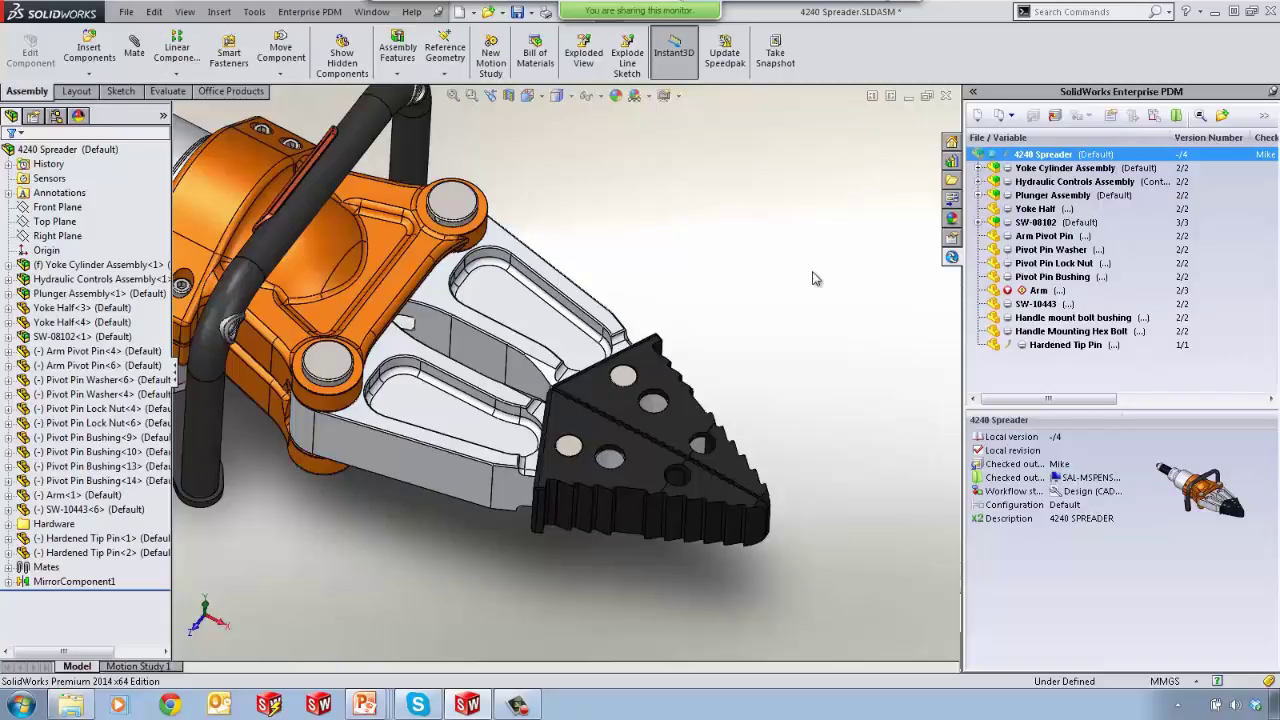
pyautogui.click(1033, 377)
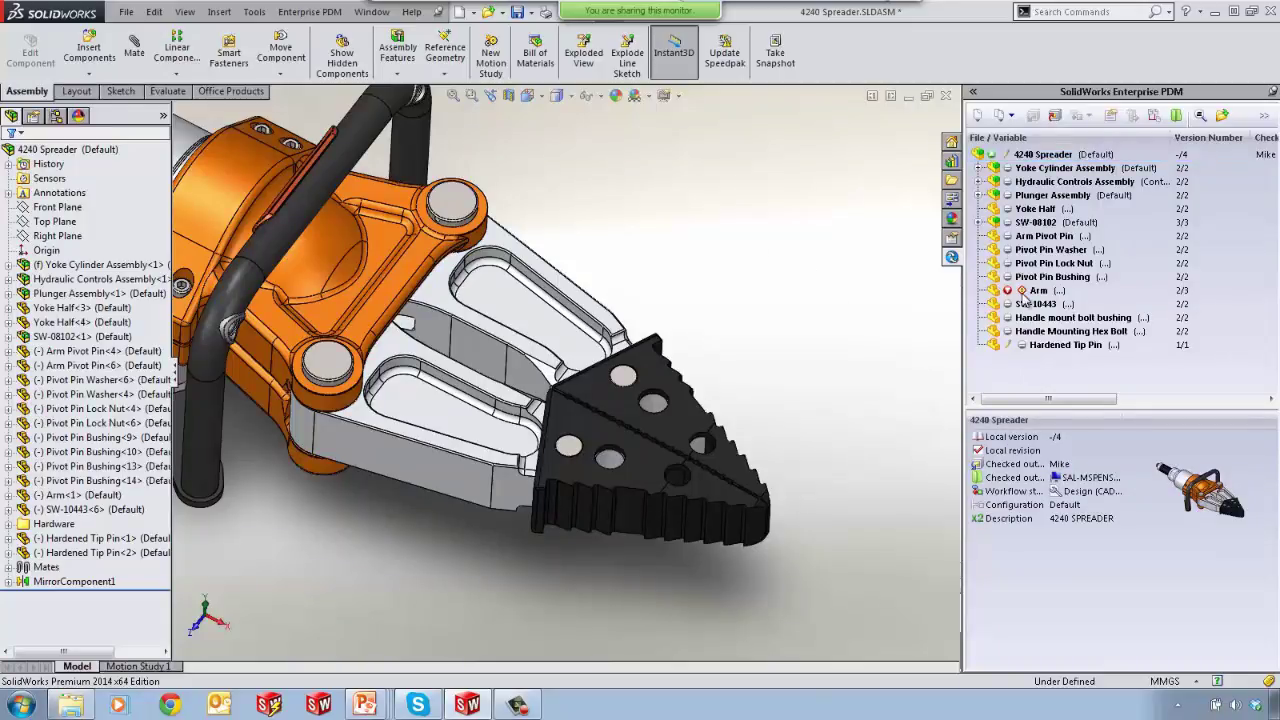
# Get the latest version of the Arm part and its drawing into the spreader assembly.
pyautogui.moveTo(743, 304); pyautogui.dragTo(703, 256, button='middle')
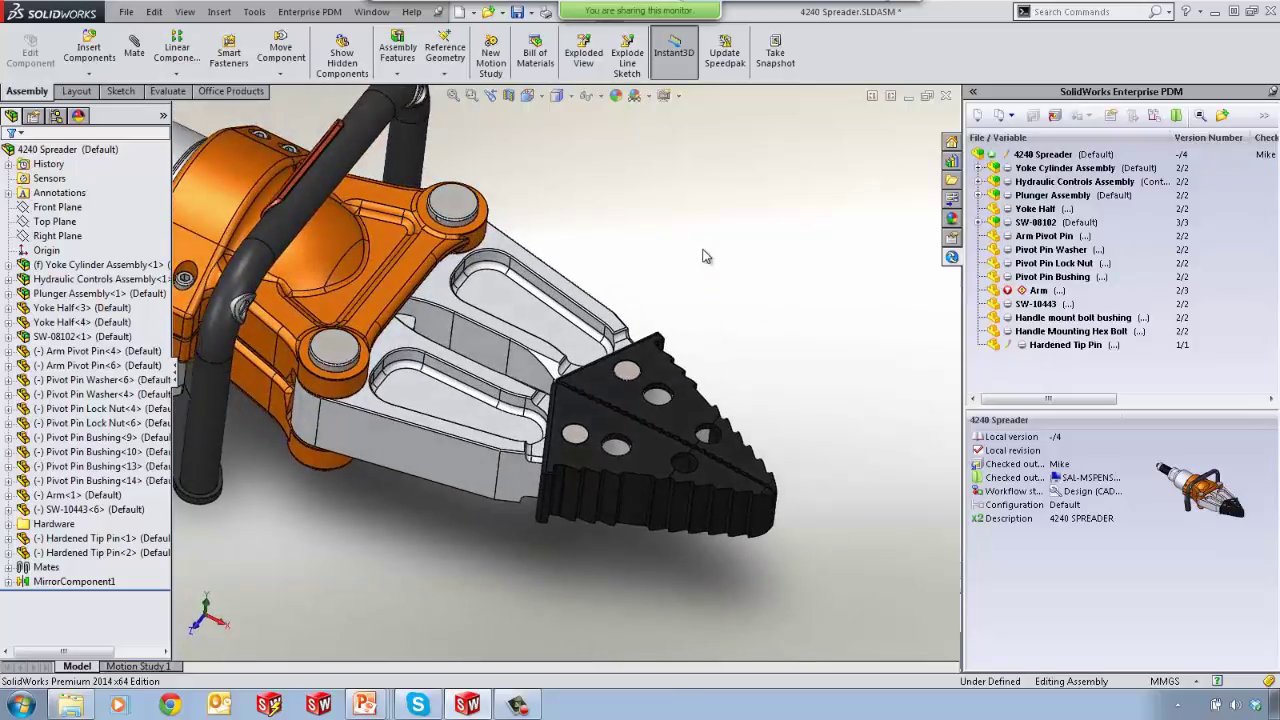
pyautogui.rightClick(543, 315)
pyautogui.click(630, 603)
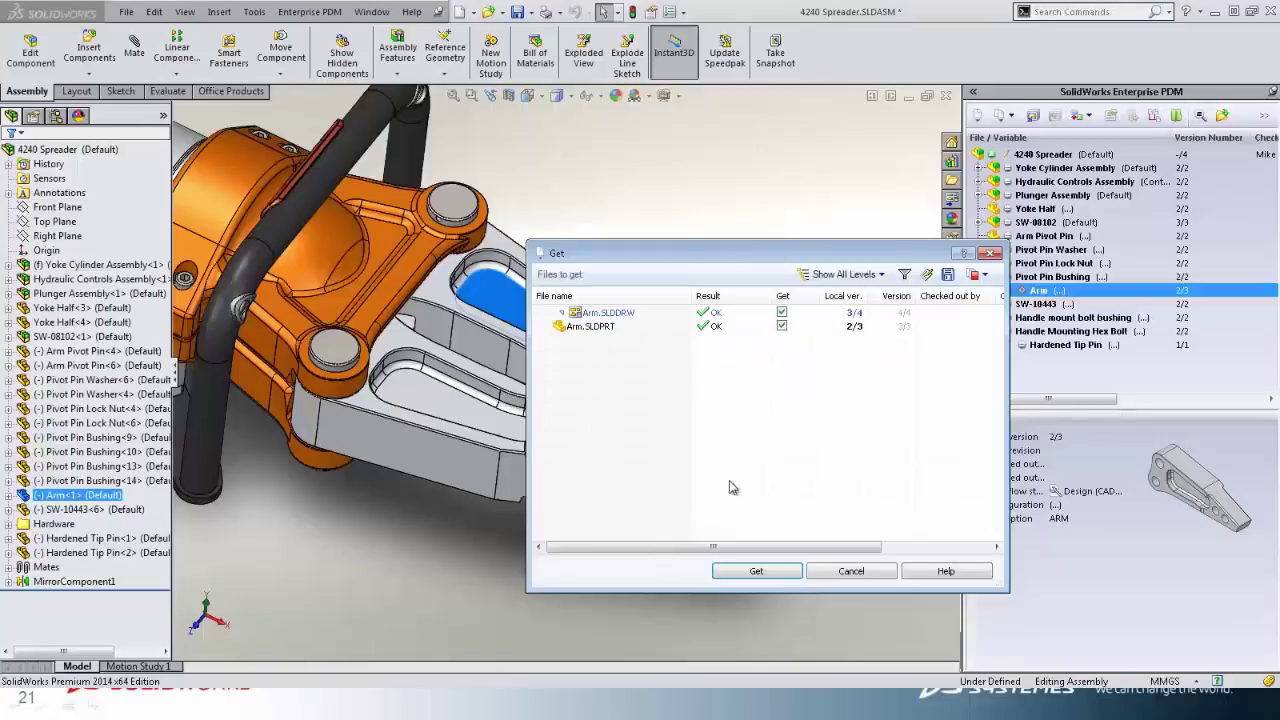
pyautogui.click(757, 571)
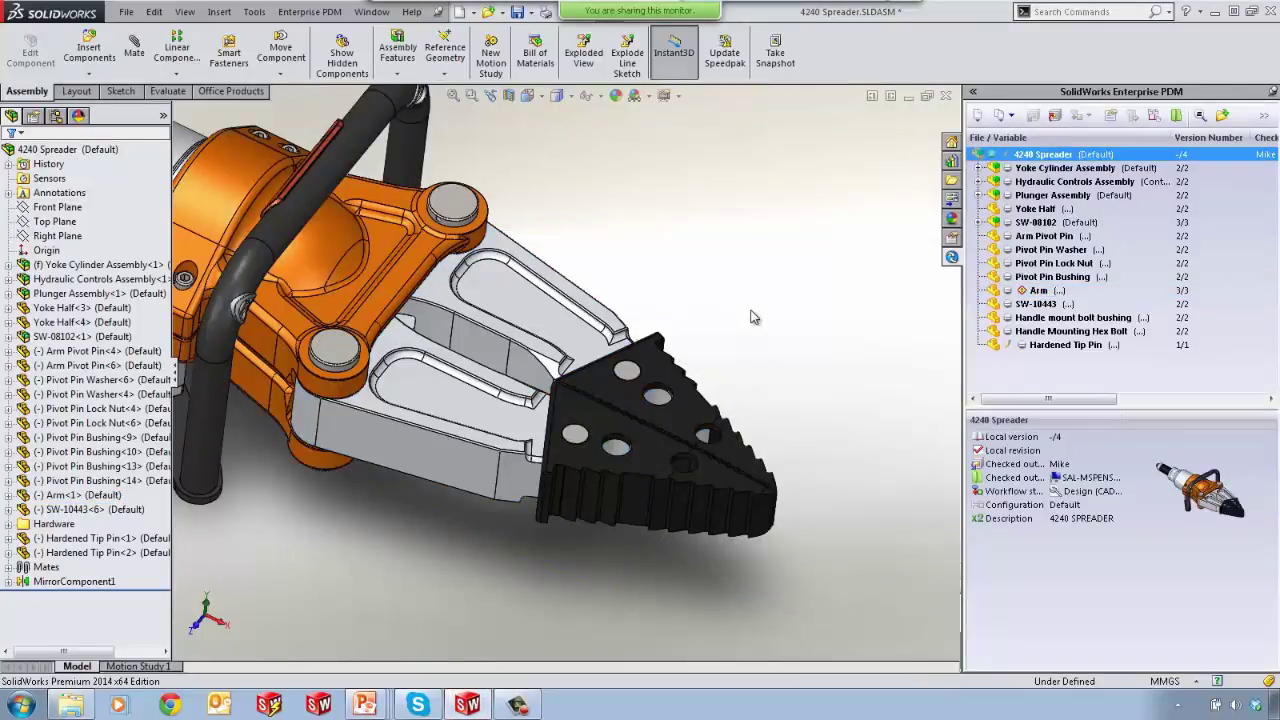
pyautogui.moveTo(746, 286); pyautogui.dragTo(742, 297, button='middle')
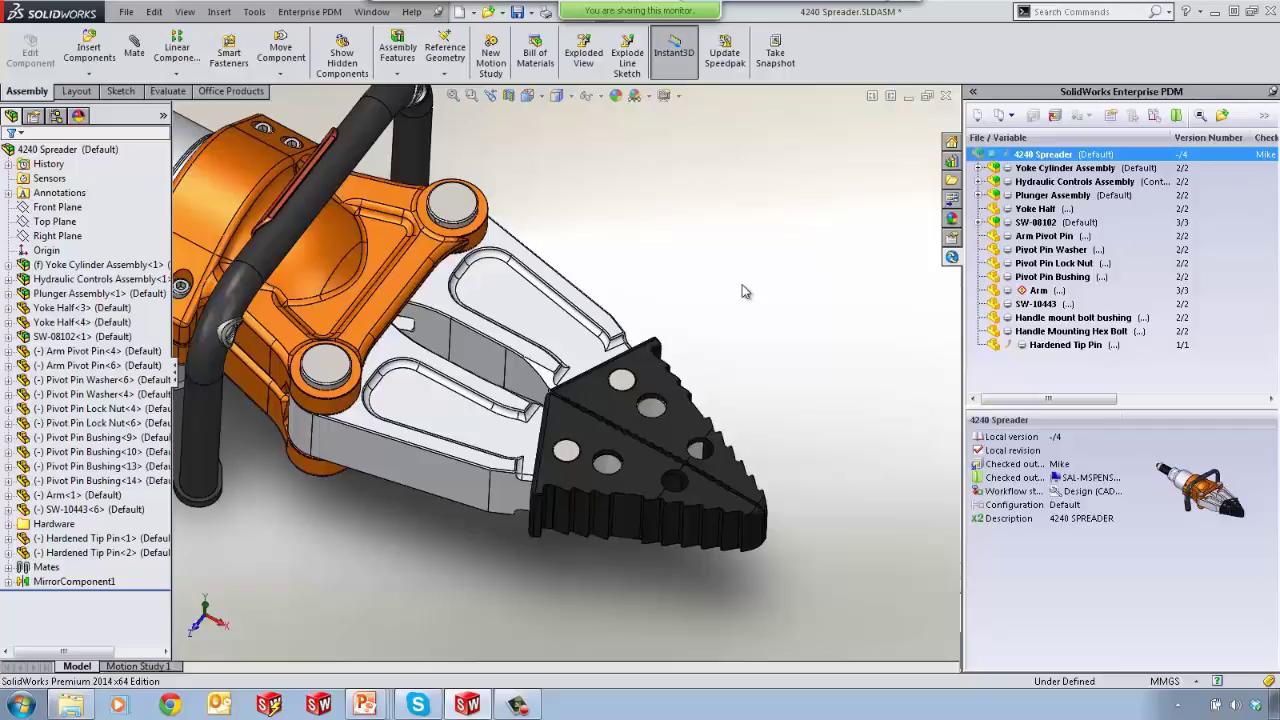
# Open the recently used Arm drawing as read-only, declining to check out its files.
pyautogui.press('r')
pyautogui.click(447, 119)
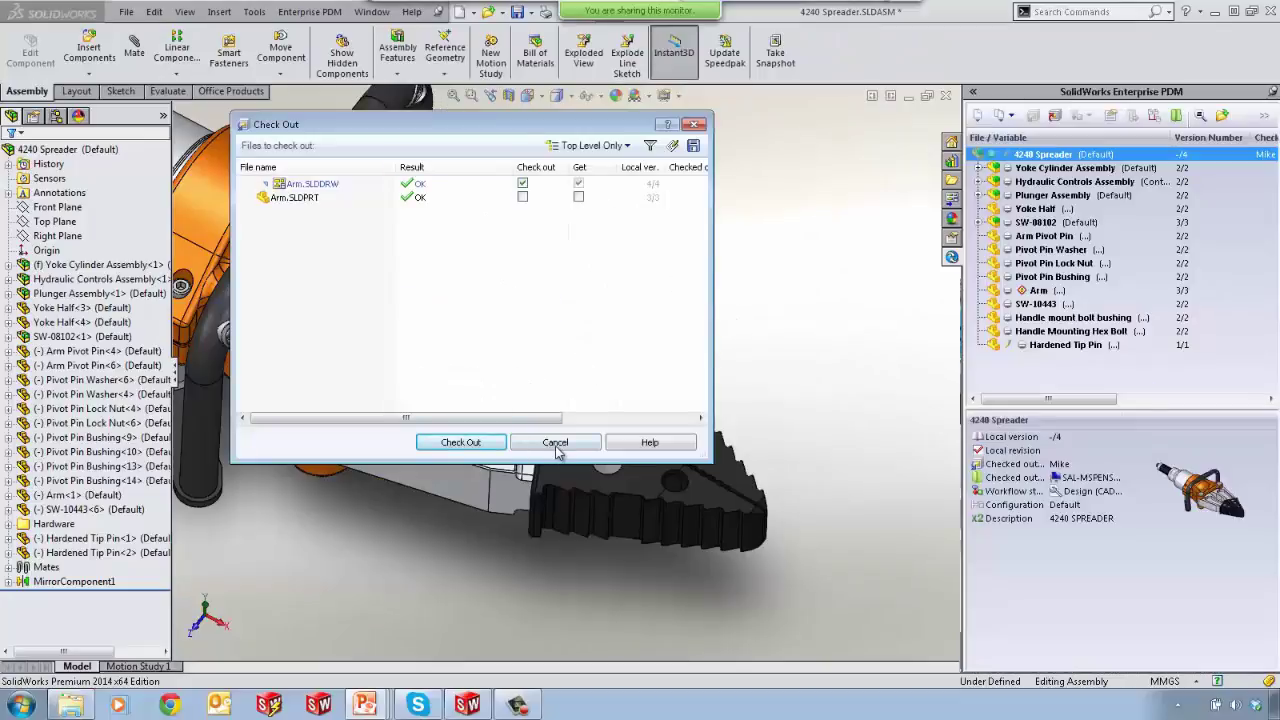
pyautogui.click(556, 444)
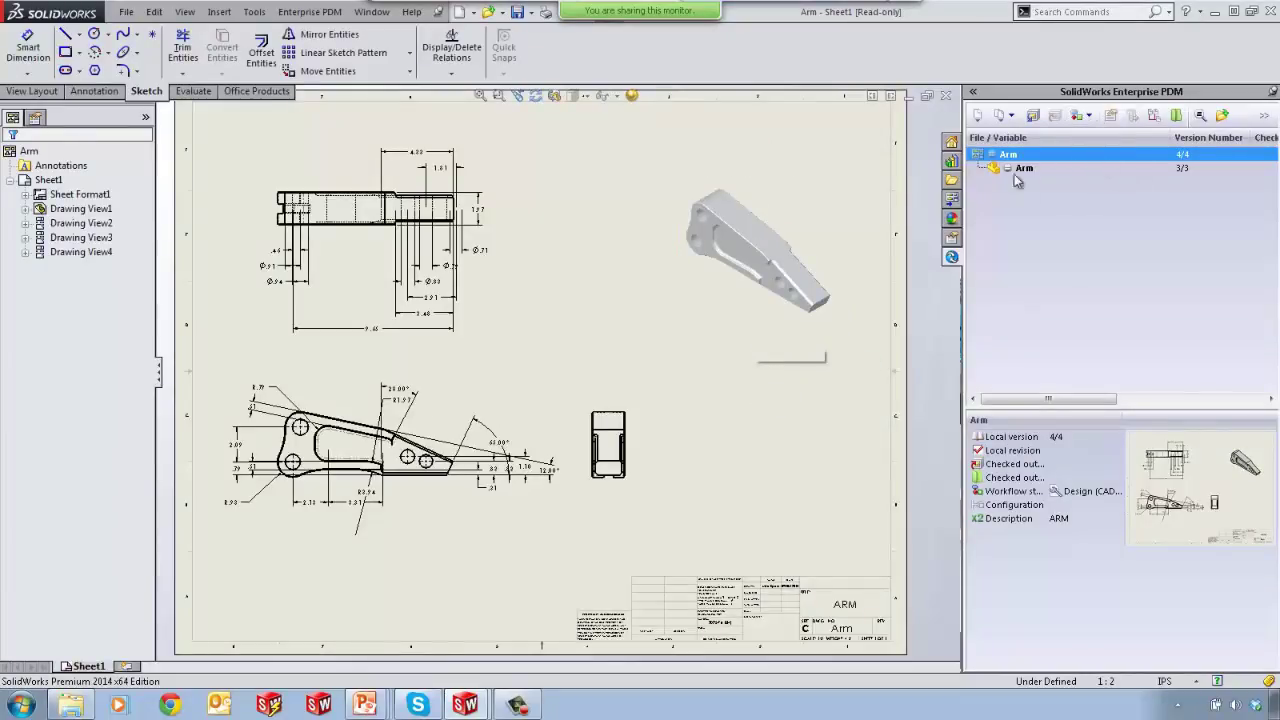
# Start the "Submit for approval" transition for the Arm drawing, include Arm.SLDPRT, and enter the comment "READY FOR APPROVAL FROM DESIGN CHANGE".
pyautogui.click(1083, 115)
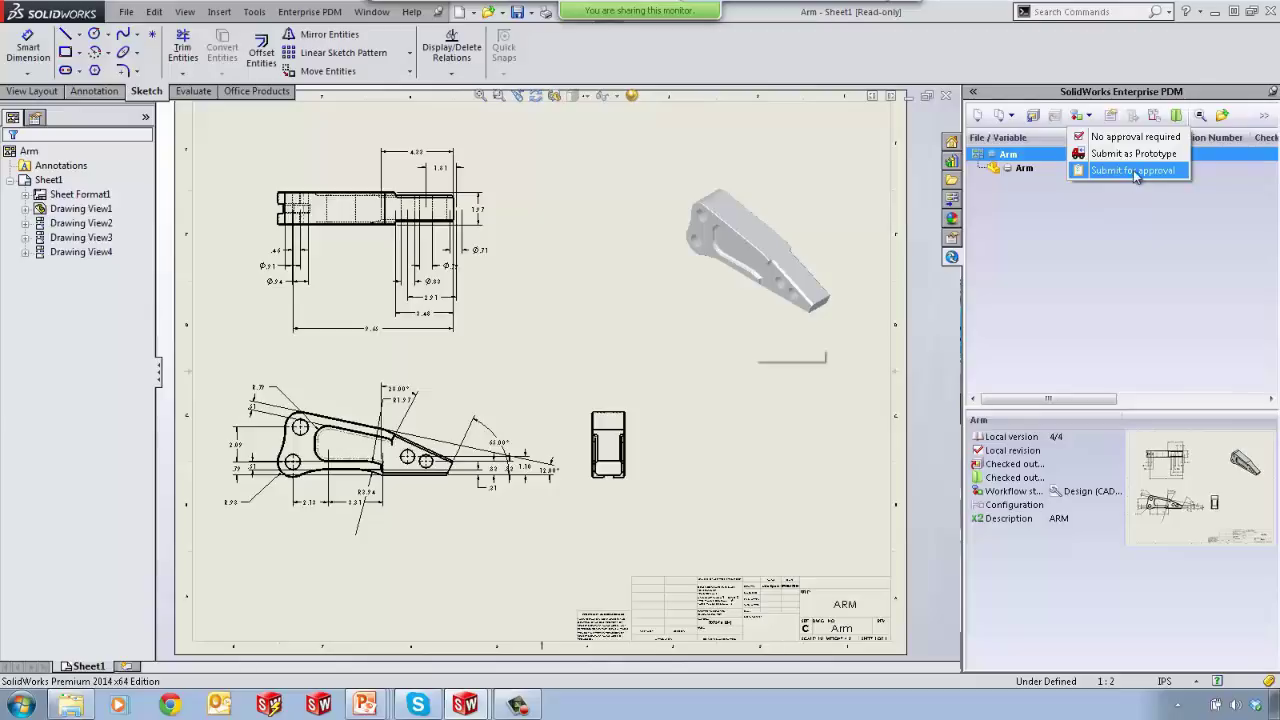
pyautogui.click(1134, 171)
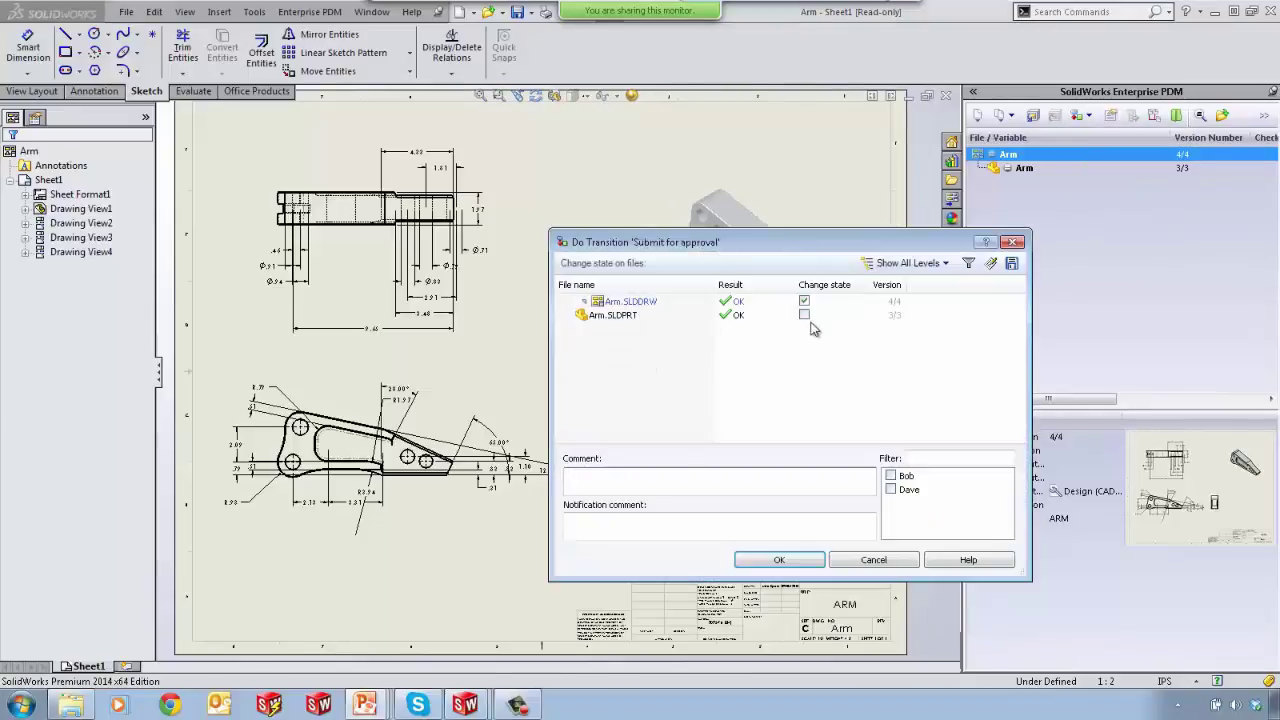
pyautogui.click(804, 315)
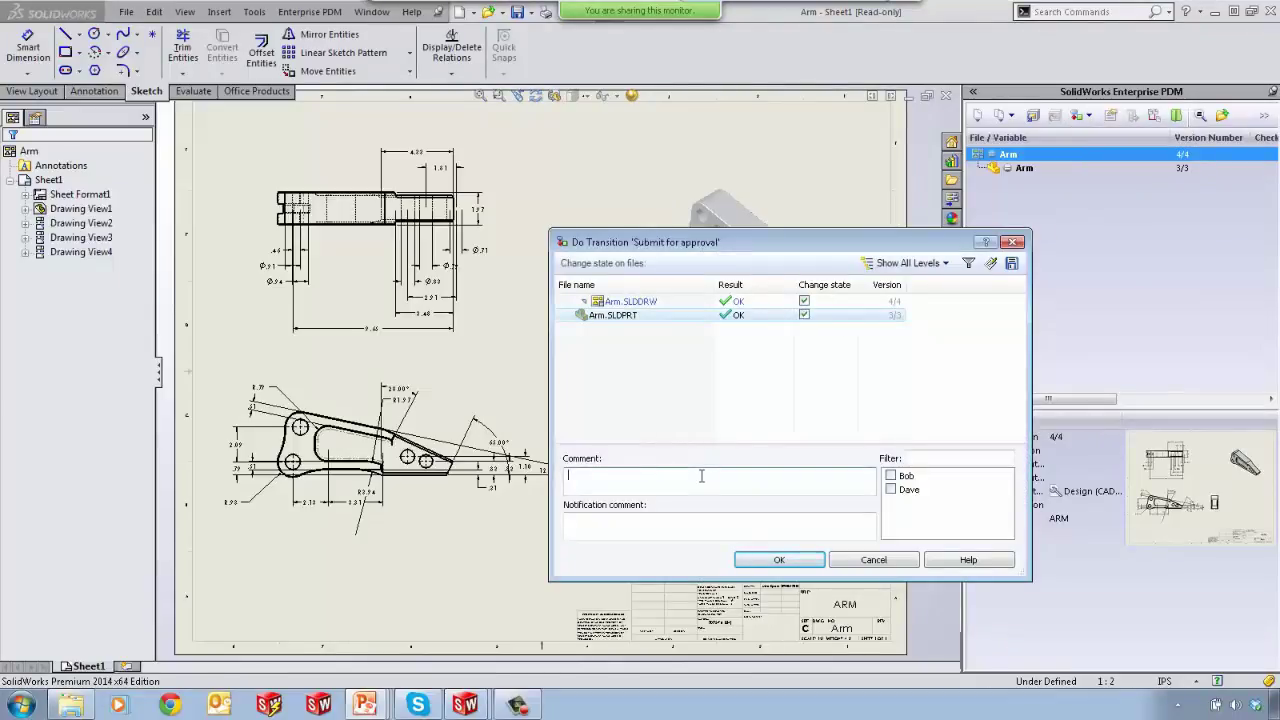
pyautogui.click(701, 476)
pyautogui.write('READY FOR APPROVAL FROM ')
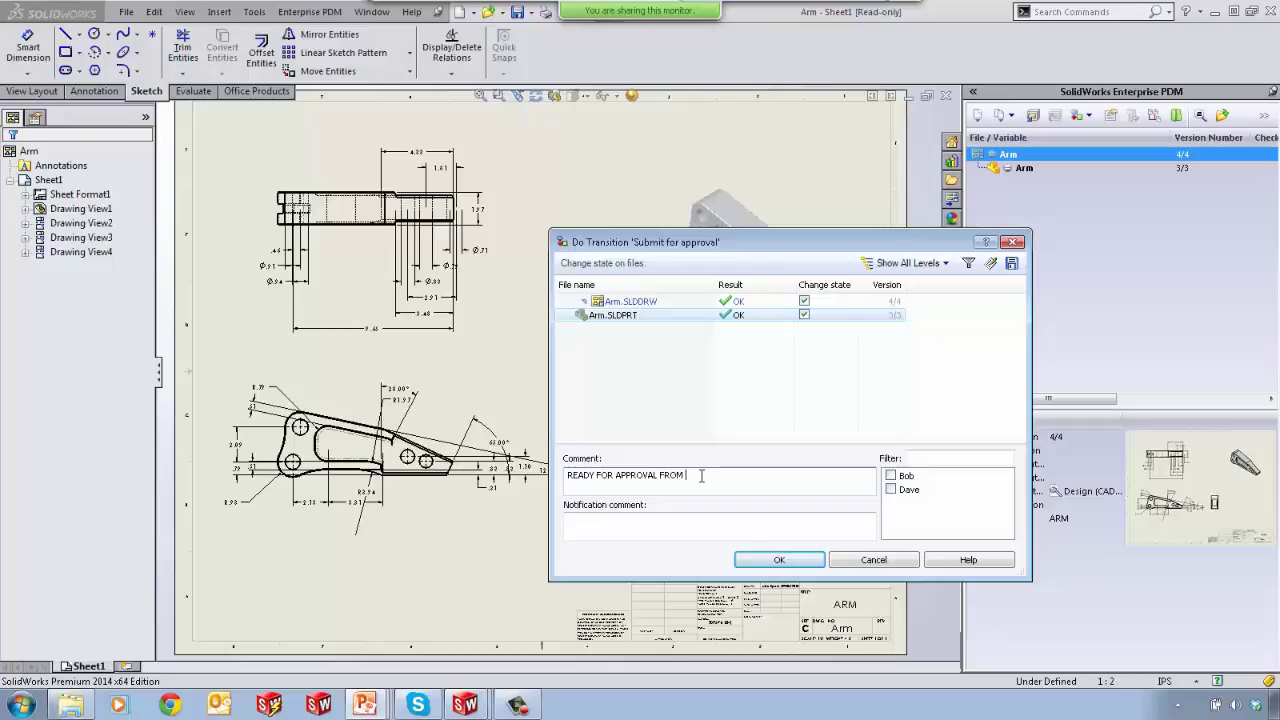
pyautogui.write('DESIGN CHANGE')
# Select the second listed reviewer for notification, add the notification comment "QUICK! HURRY!", and submit the transition.
pyautogui.click(891, 489)
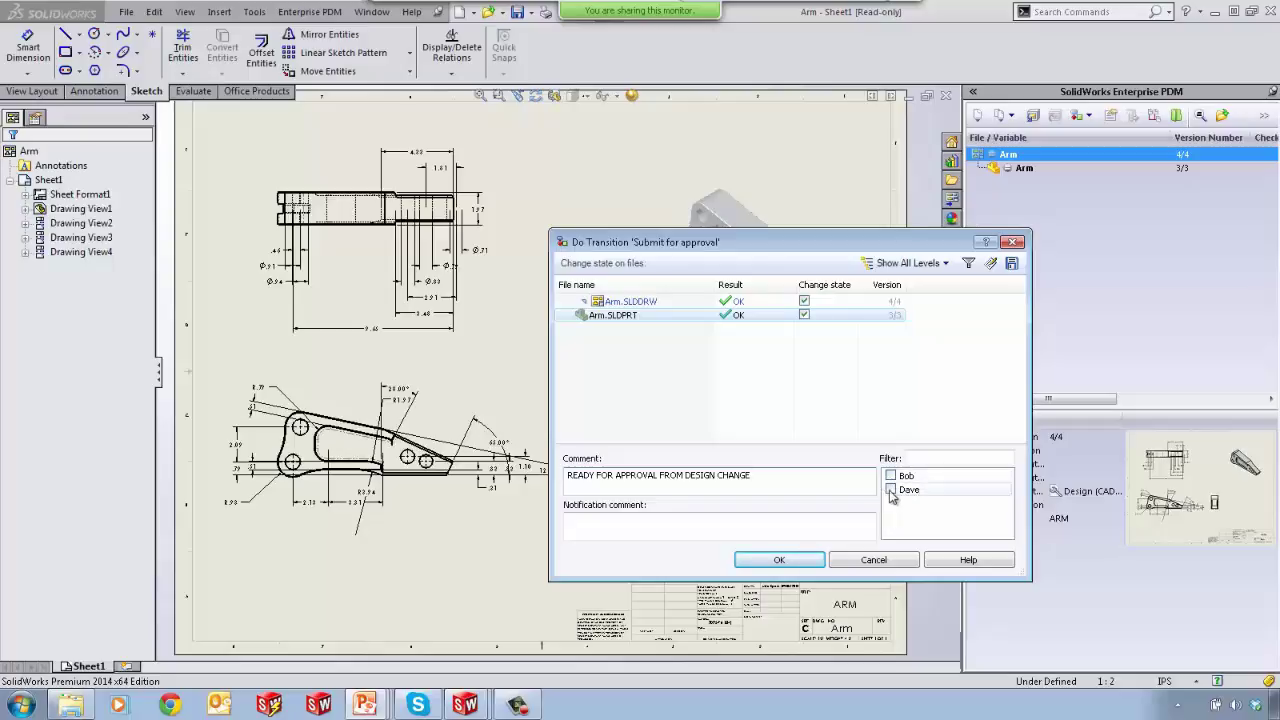
pyautogui.click(765, 528)
pyautogui.write('QUICK!')
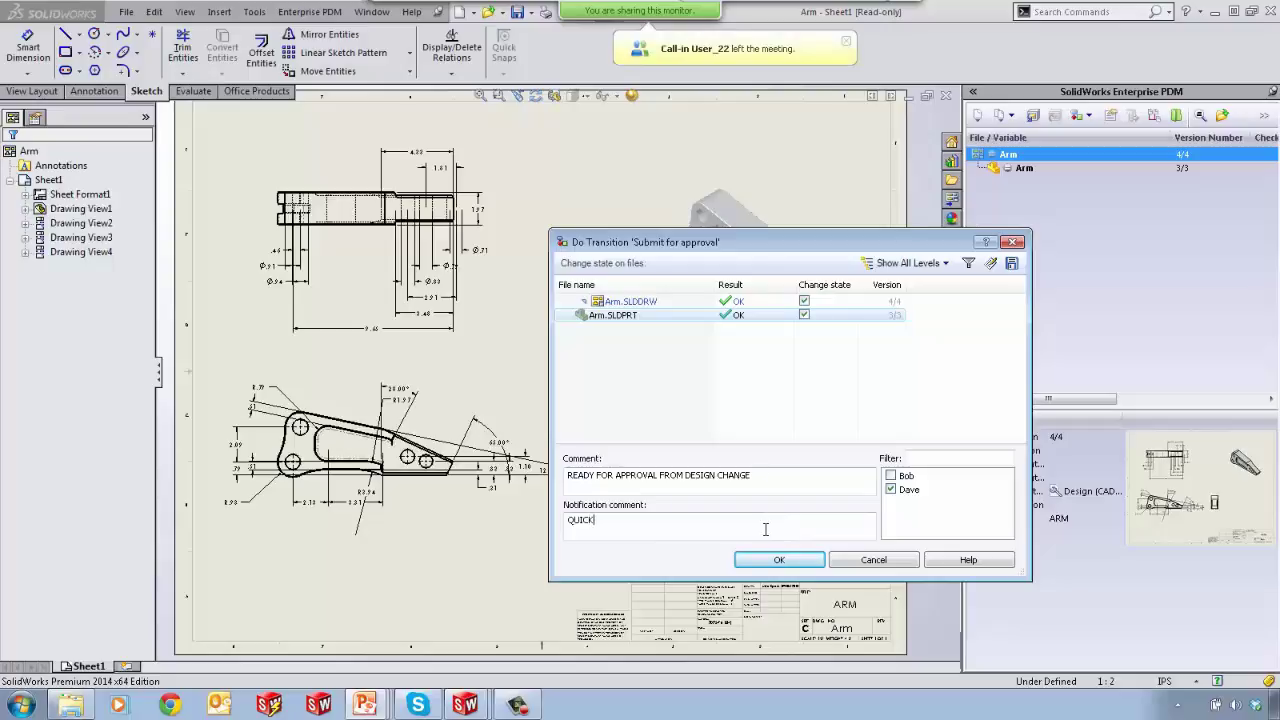
pyautogui.write(' HURRY!')
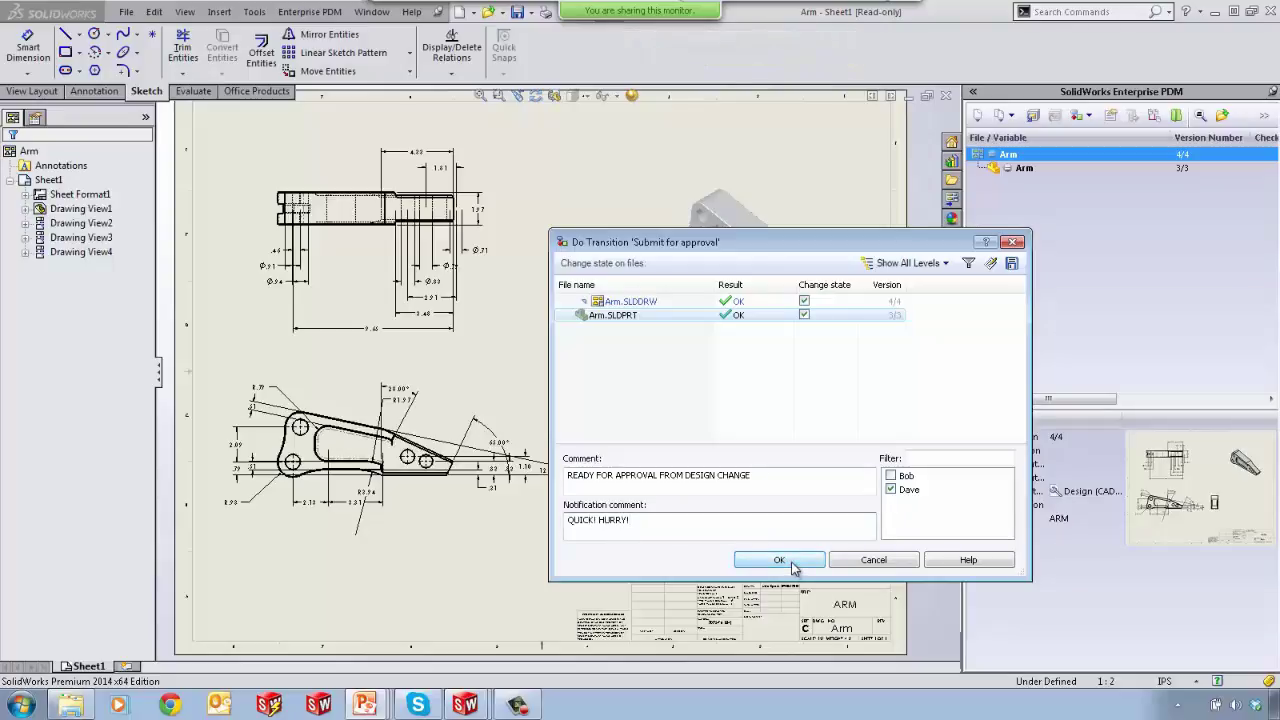
pyautogui.click(790, 565)
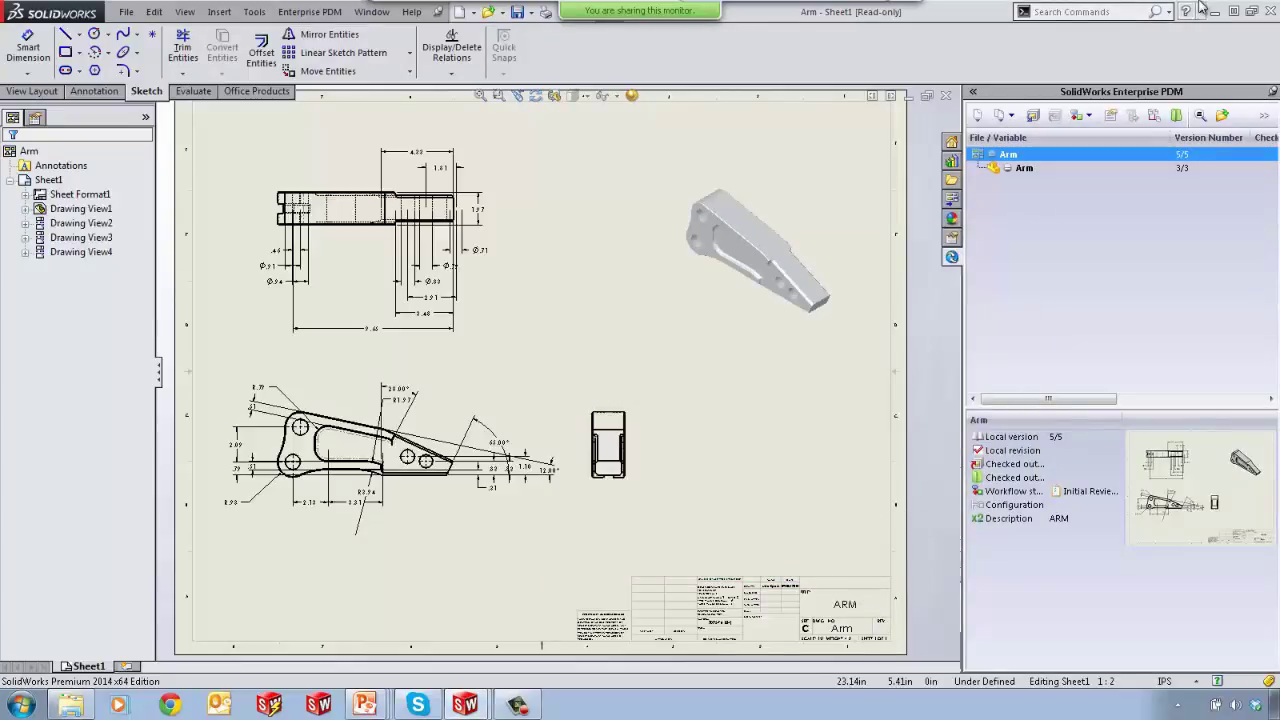
# Exit the CAD program with the Arm drawing and spreader assembly still loaded.
pyautogui.click(1265, 12)
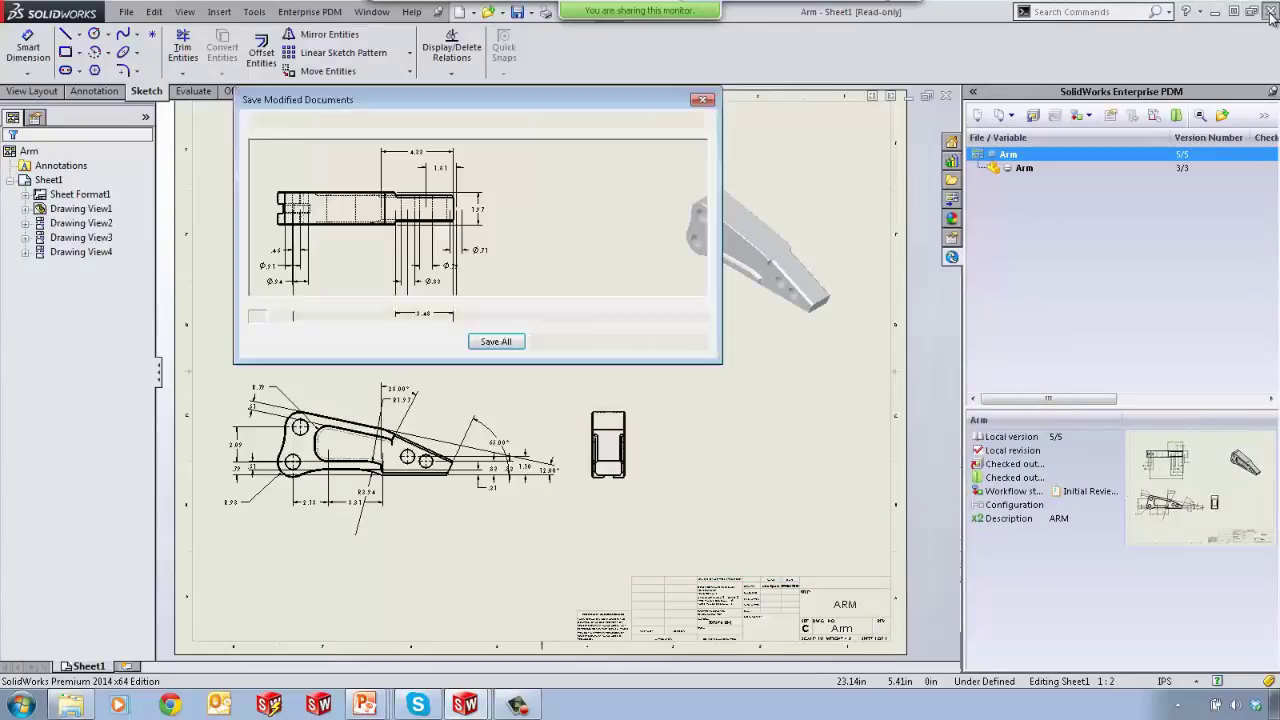